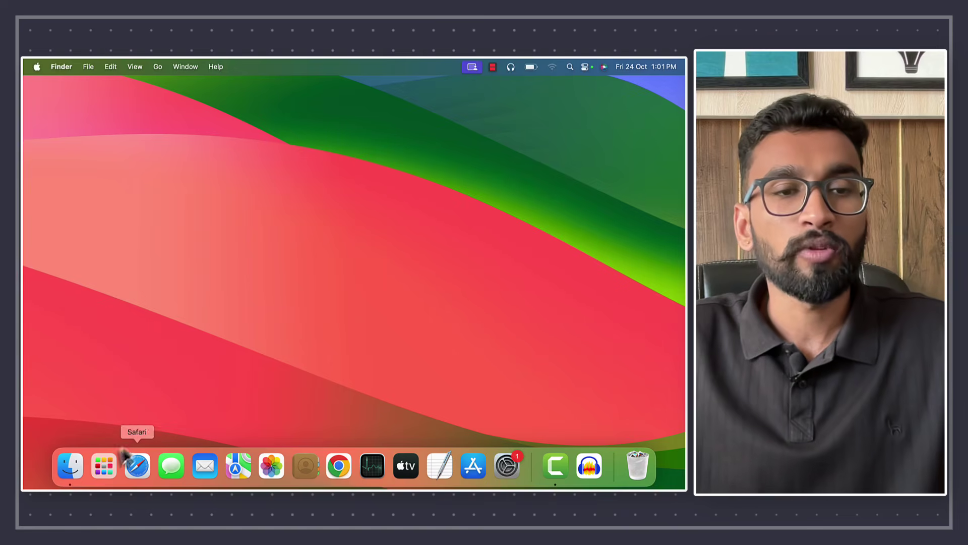
pyautogui.click(104, 466)
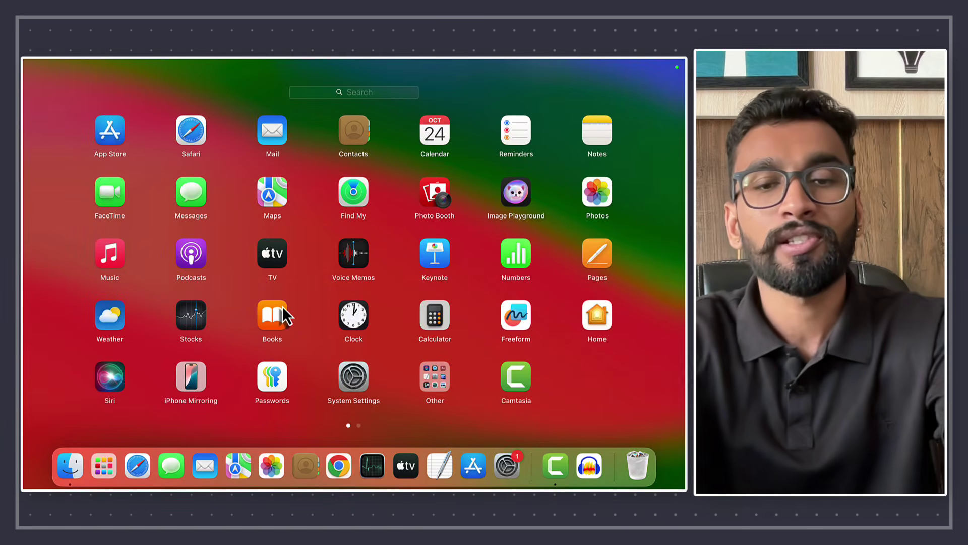
pyautogui.write('disk')
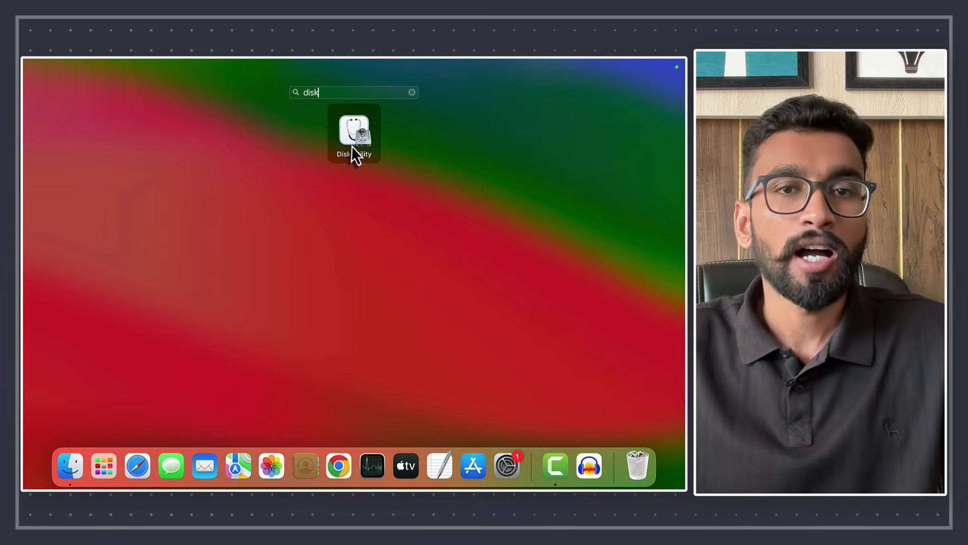
pyautogui.click(104, 466)
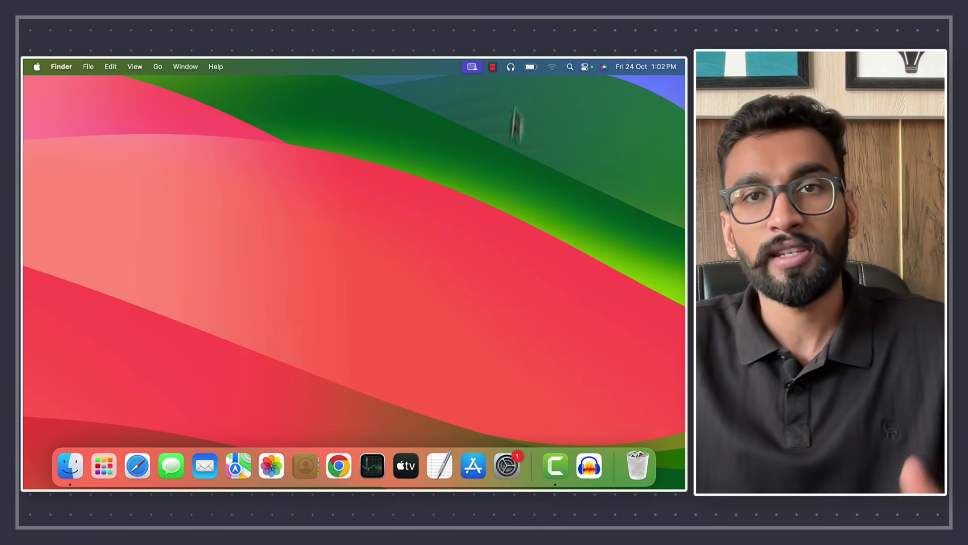
# Find Disk Utility with a system-wide search for "disk", open it and collapse the Macintosh HD volume group
pyautogui.click(570, 71)
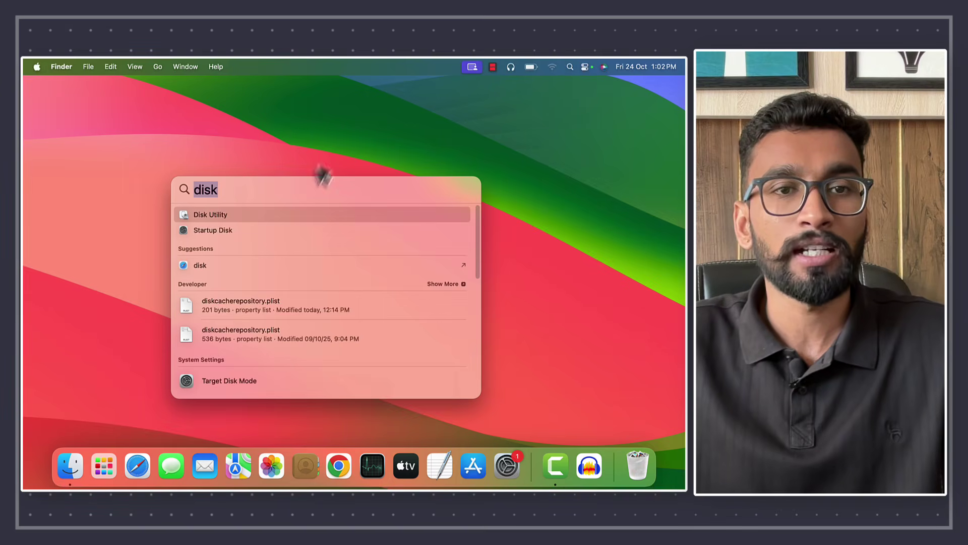
pyautogui.click(219, 217)
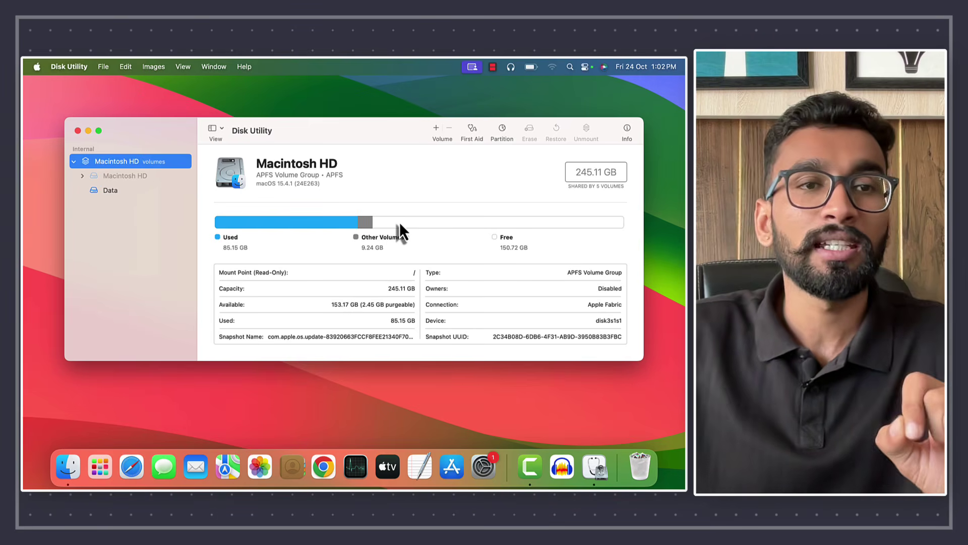
pyautogui.click(74, 162)
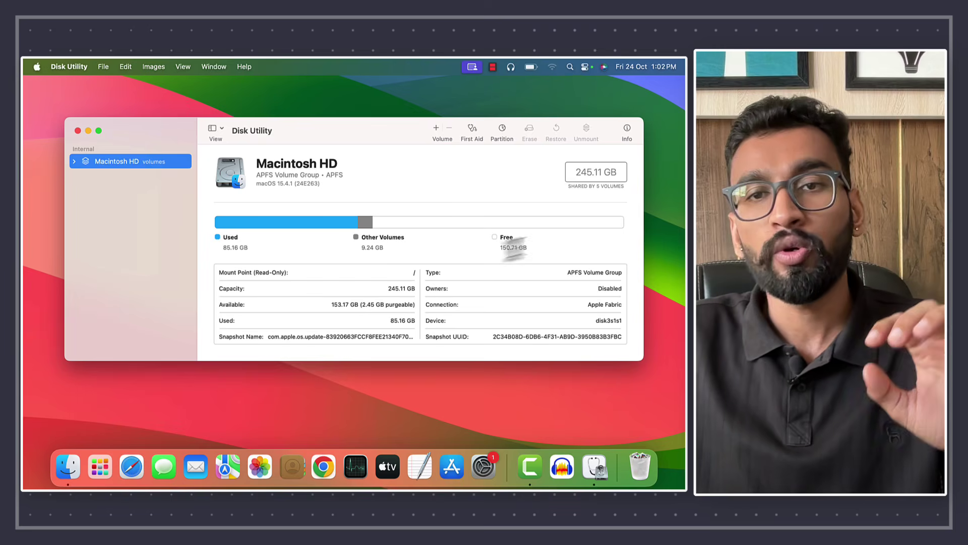
# Examine the total capacity, free space, used space and other volumes' size of Macintosh HD
pyautogui.moveTo(573, 174); pyautogui.dragTo(618, 174)
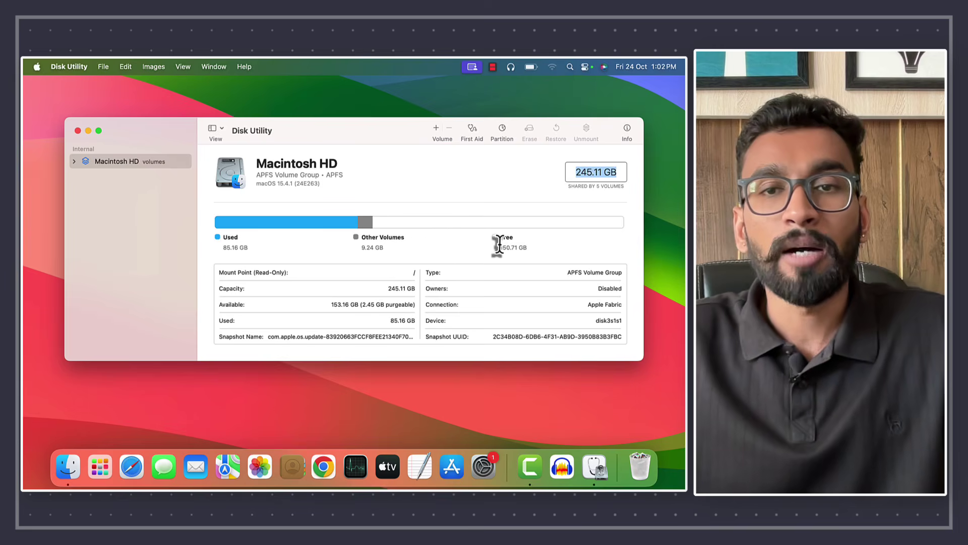
pyautogui.moveTo(499, 247); pyautogui.dragTo(549, 258)
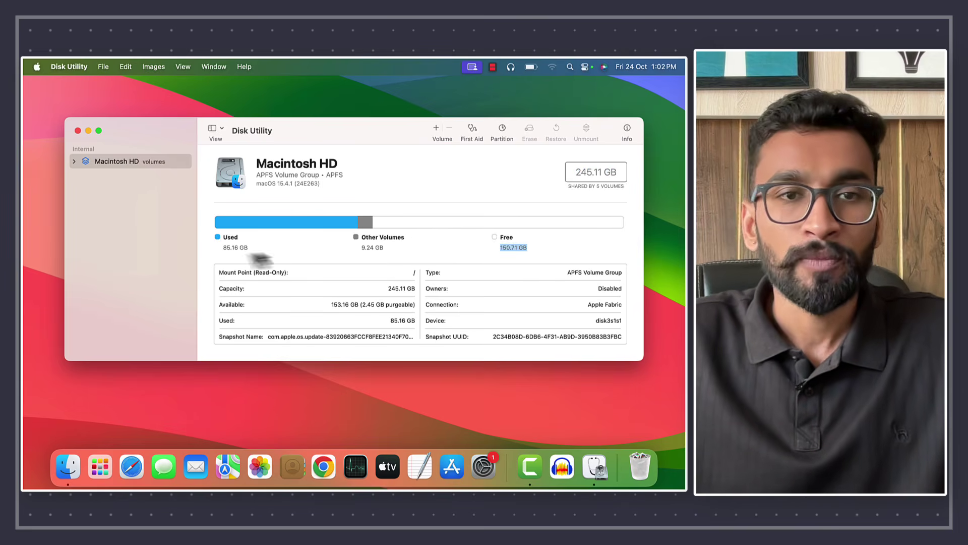
pyautogui.moveTo(222, 247); pyautogui.dragTo(260, 249)
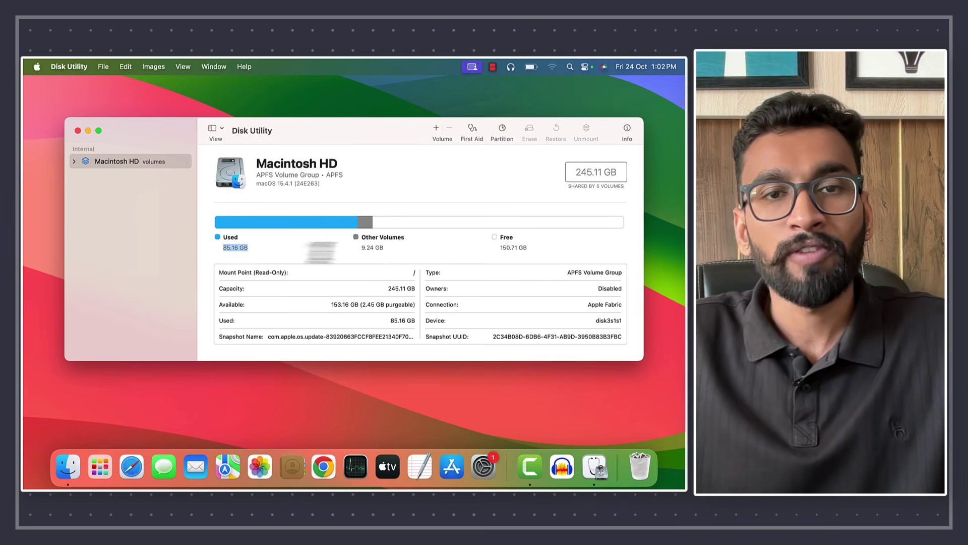
pyautogui.click(369, 250)
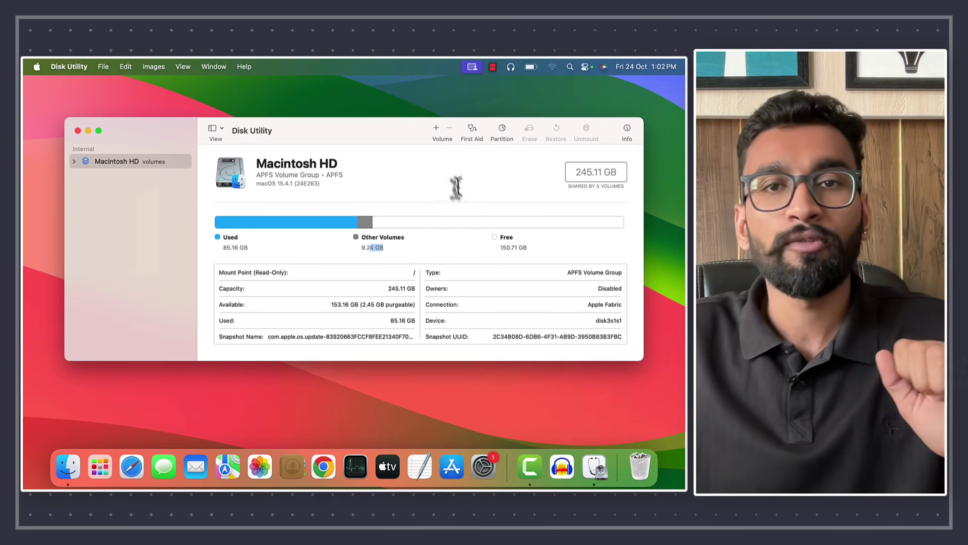
# Add a new partition to the internal Apple SSD instead of a volume and resize it to 120 GB
pyautogui.click(502, 130)
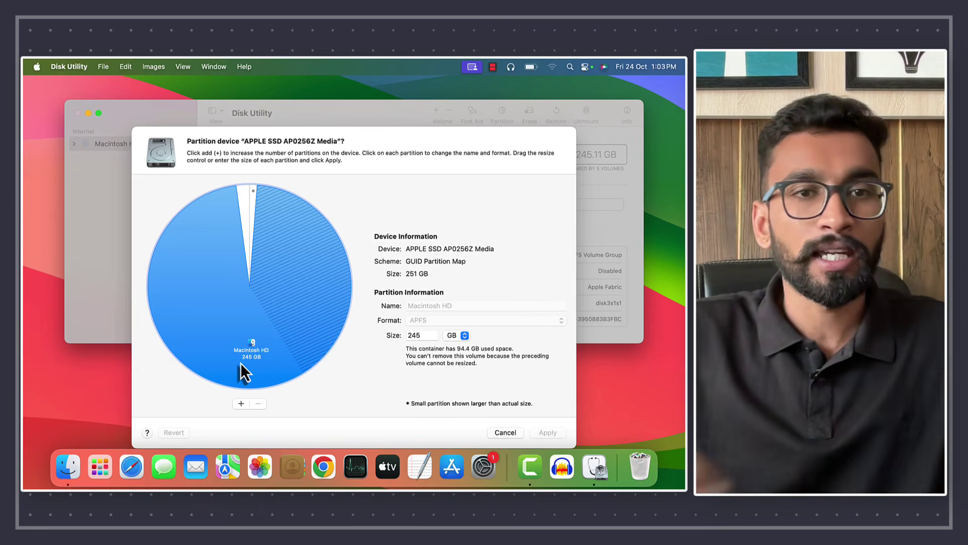
pyautogui.click(242, 403)
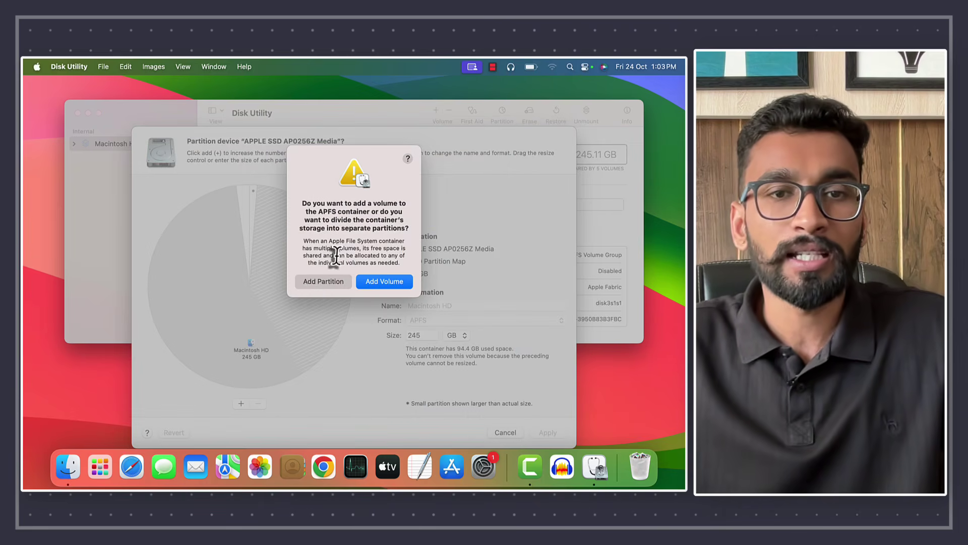
pyautogui.click(322, 281)
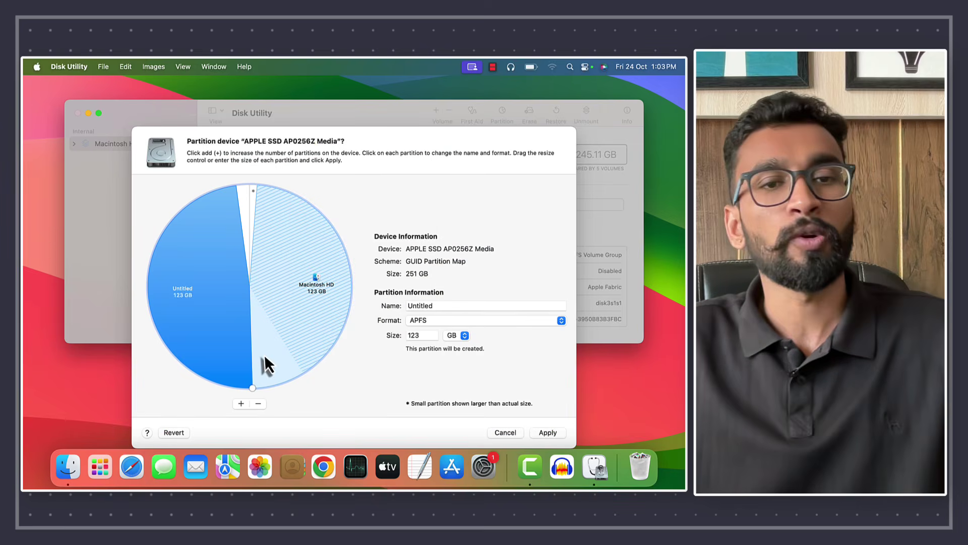
pyautogui.moveTo(253, 389)
pyautogui.mouseDown()
pyautogui.moveTo(214, 391)
pyautogui.moveTo(190, 329)
pyautogui.moveTo(239, 389)
pyautogui.mouseUp()
pyautogui.moveTo(272, 361)
pyautogui.mouseDown()
pyautogui.moveTo(226, 377)
pyautogui.moveTo(268, 386)
pyautogui.moveTo(232, 385)
pyautogui.moveTo(247, 388)
pyautogui.mouseUp()
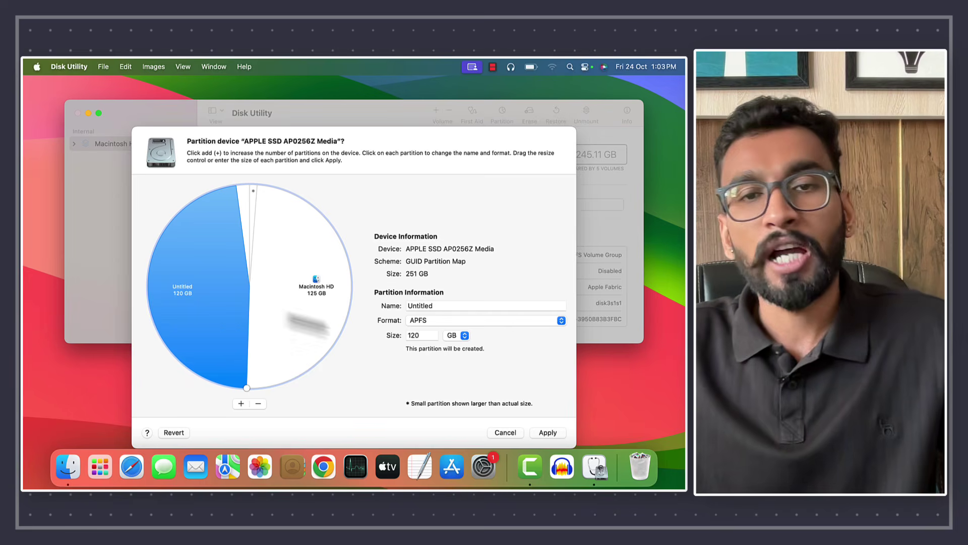
# Review the new partition's name and size fields and cancel the partitioning without applying it
pyautogui.doubleClick(429, 306)
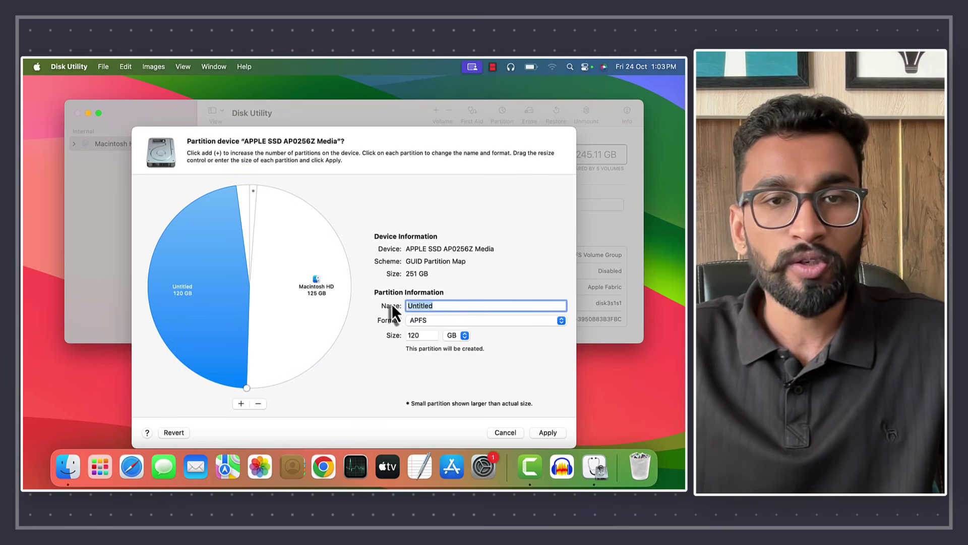
pyautogui.click(422, 336)
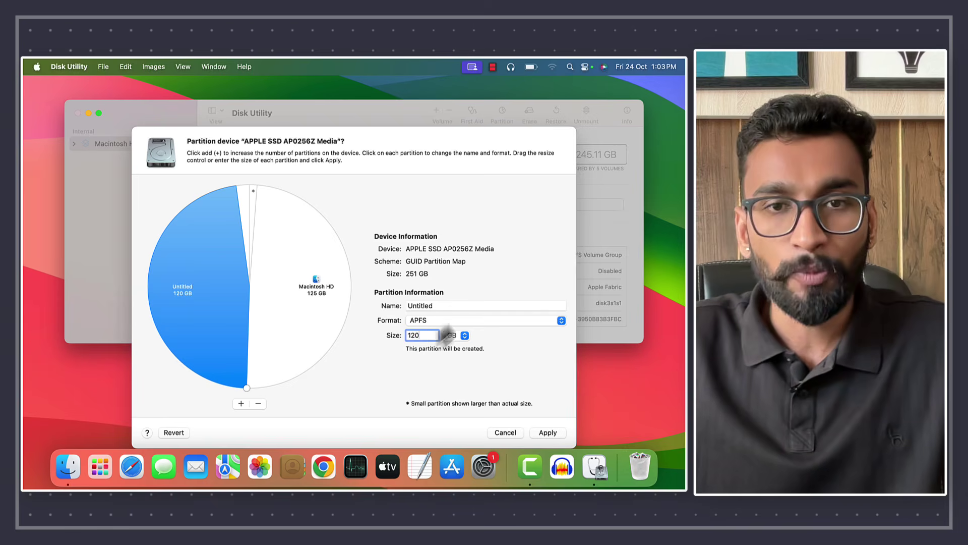
pyautogui.click(442, 306)
pyautogui.doubleClick(442, 307)
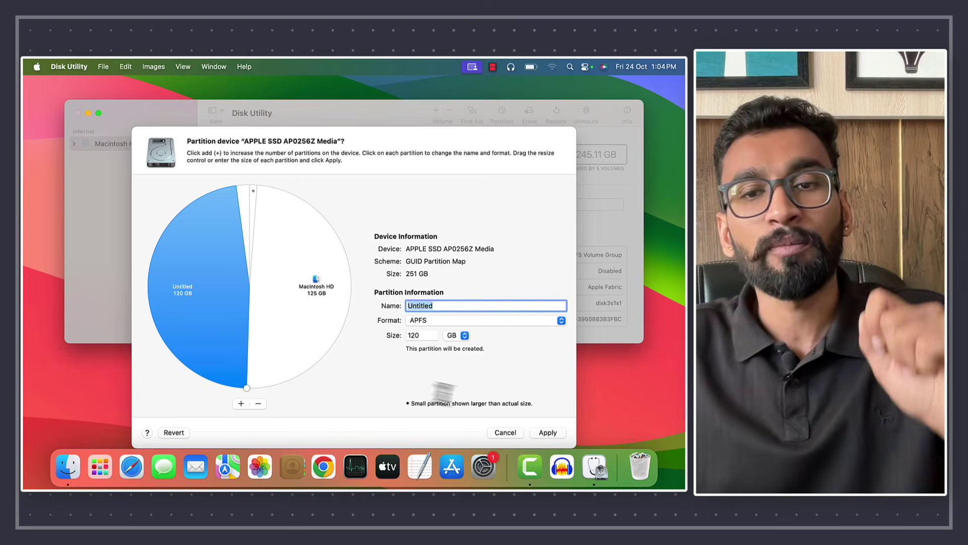
pyautogui.click(496, 431)
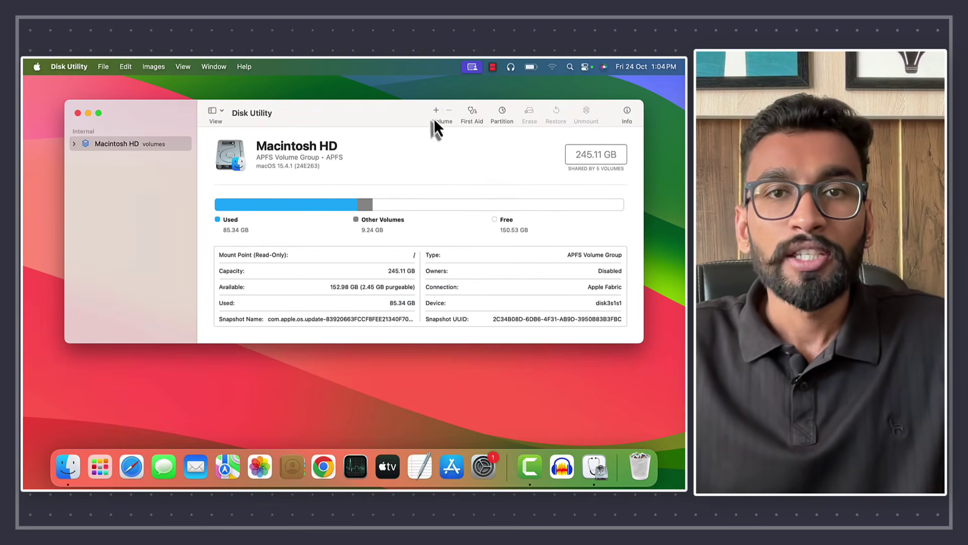
# Start adding an APFS volume to the Macintosh HD container and name it "work volume"
pyautogui.click(436, 110)
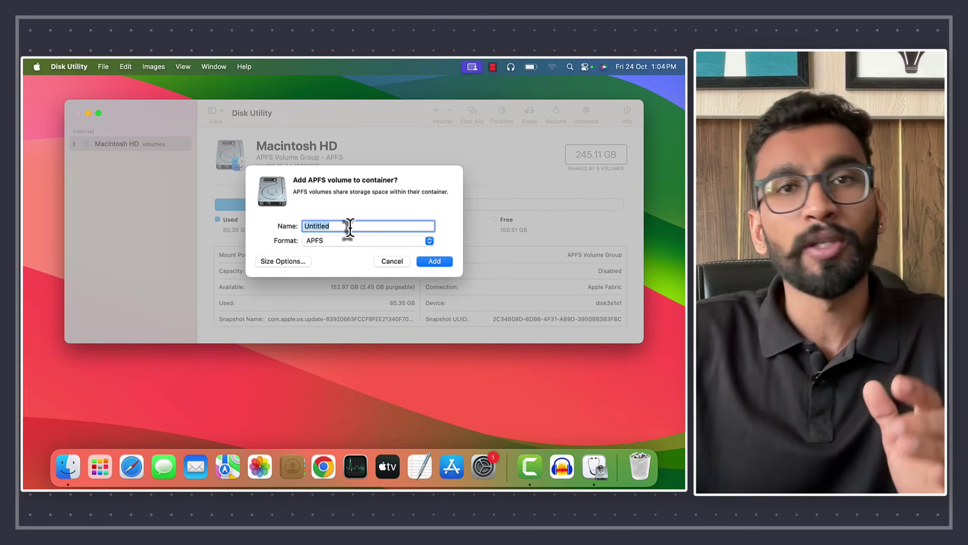
pyautogui.press('BackSpace')
pyautogui.write('wo')
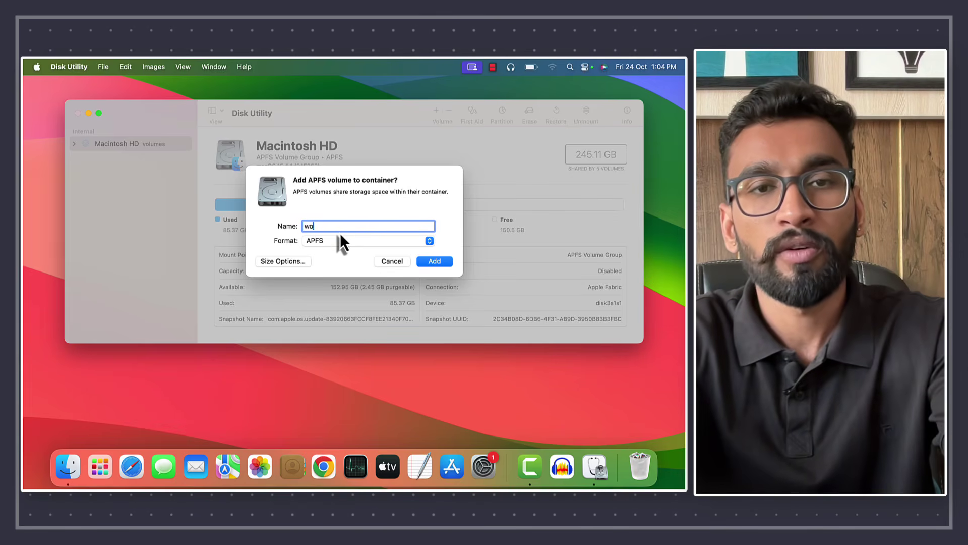
pyautogui.write('rk volume')
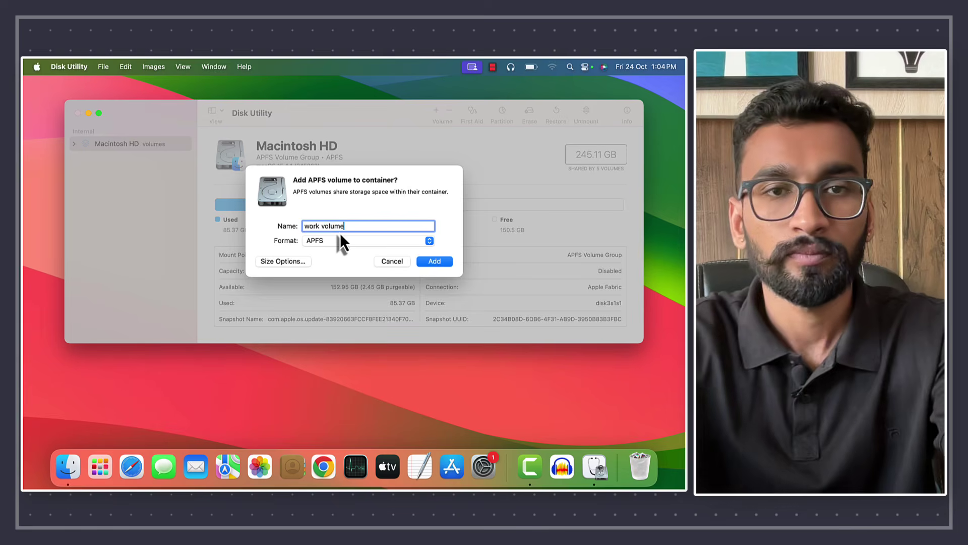
# Examine the format options available for the new volume, keeping APFS selected
pyautogui.click(333, 243)
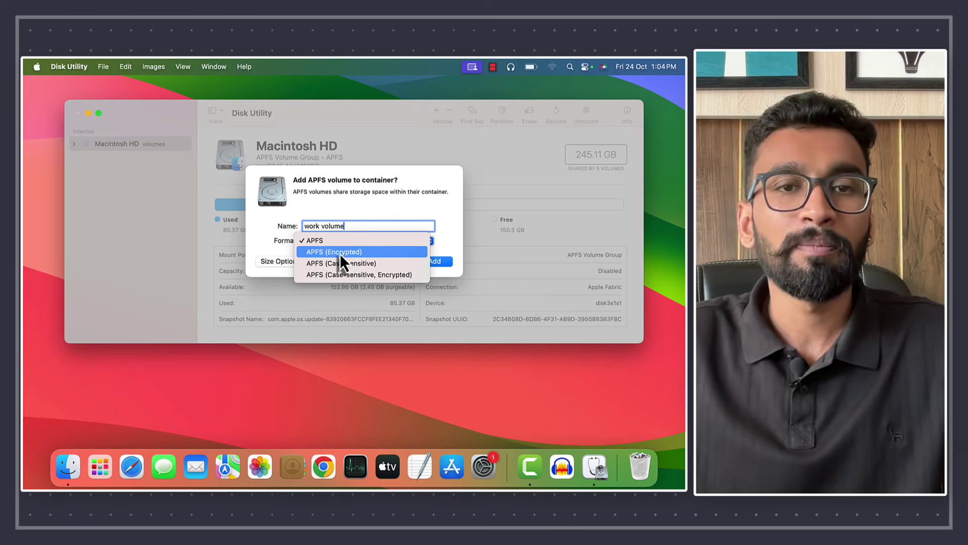
pyautogui.click(309, 205)
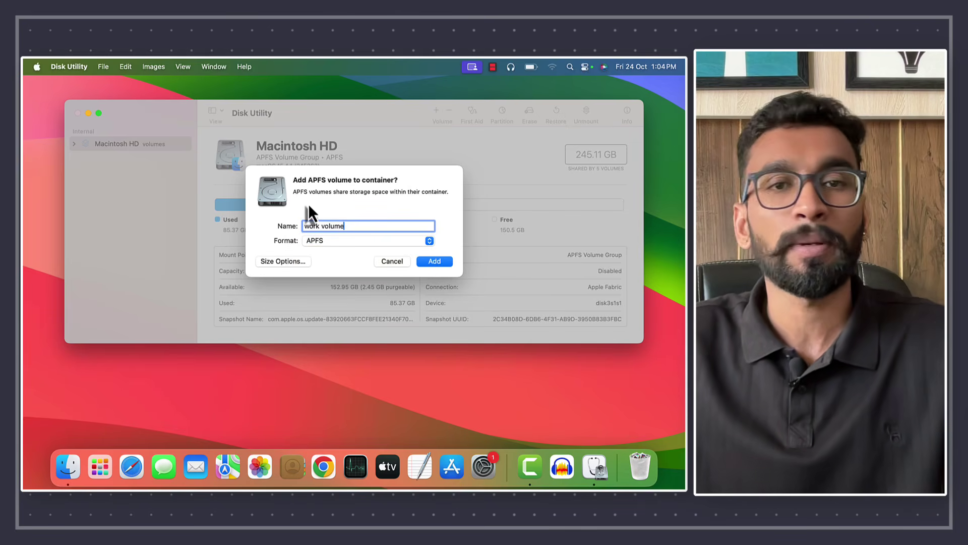
pyautogui.click(316, 239)
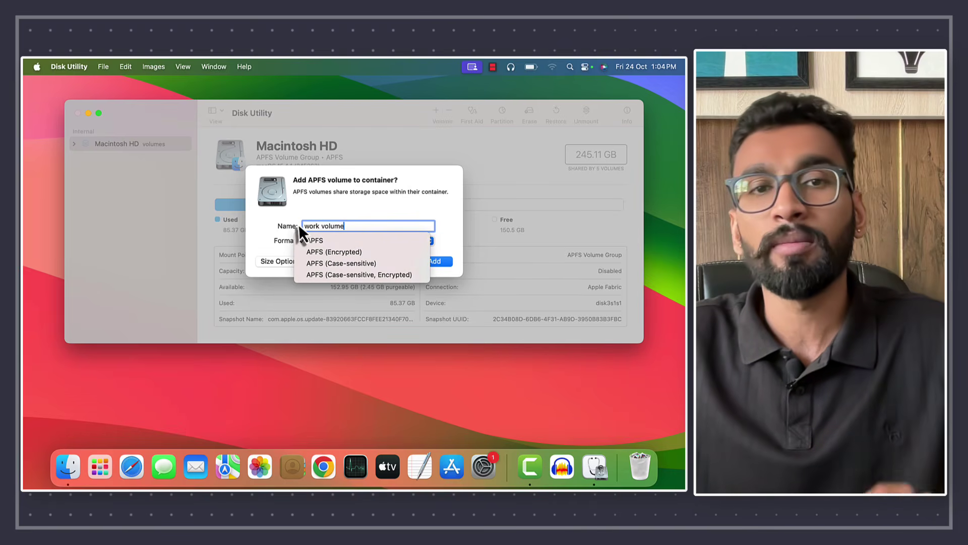
pyautogui.click(275, 224)
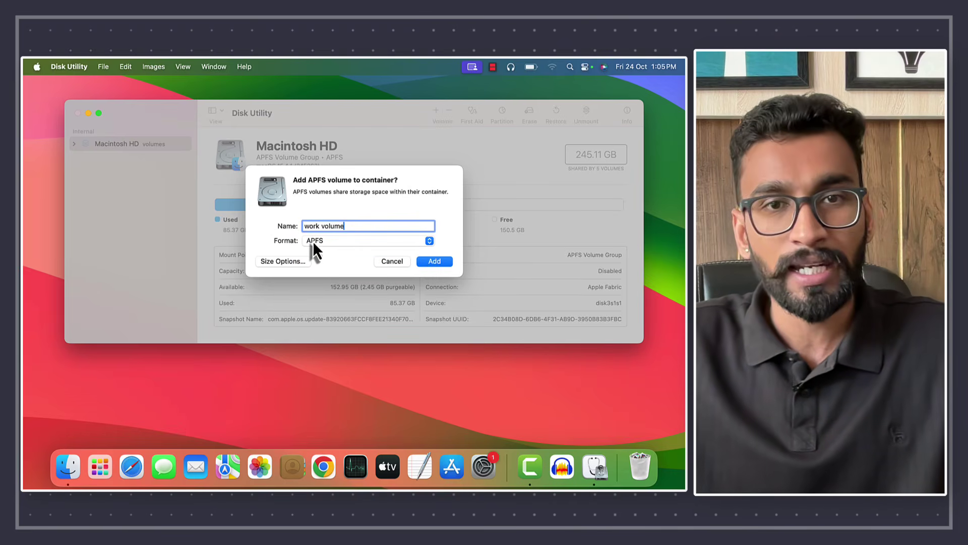
# Check the reserve and quota size options, leave both empty and add the volume to the container
pyautogui.click(284, 262)
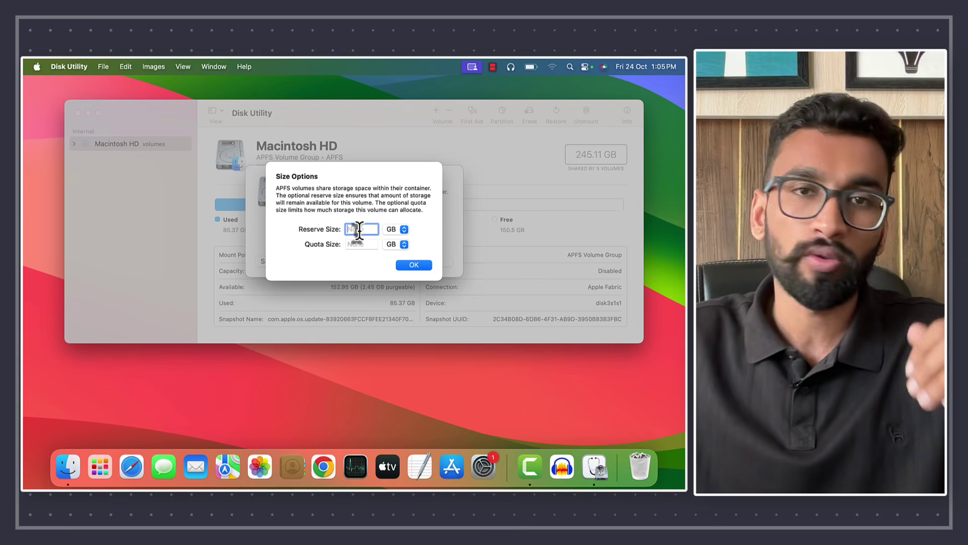
pyautogui.click(409, 267)
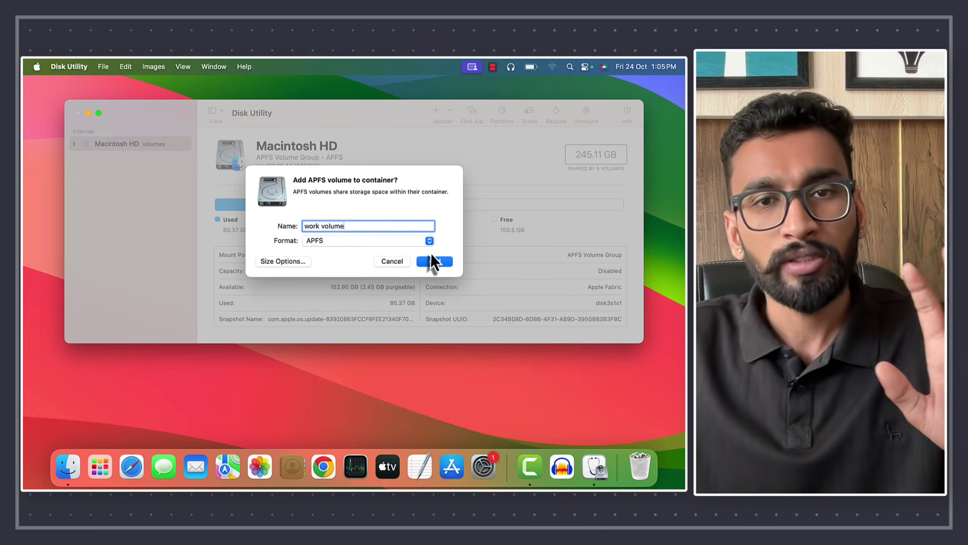
pyautogui.click(434, 262)
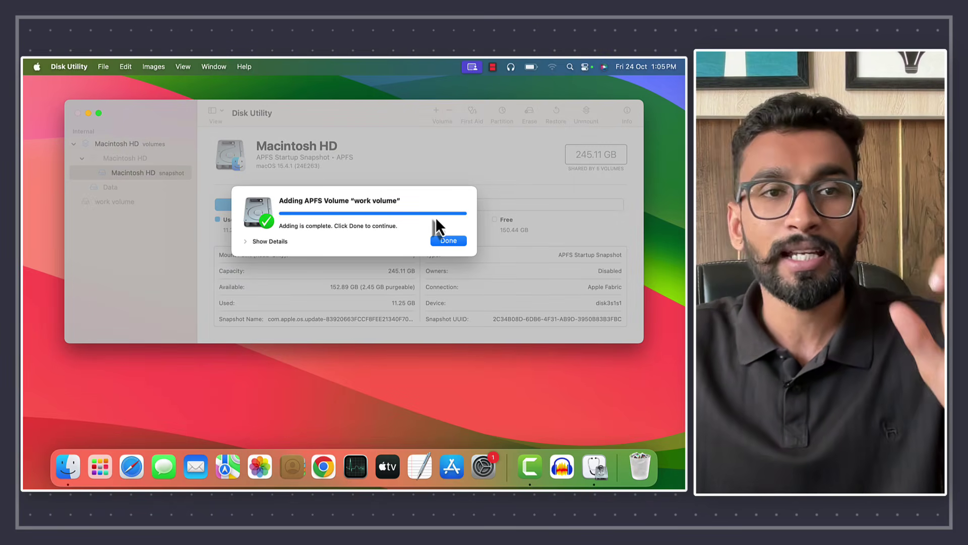
pyautogui.click(439, 245)
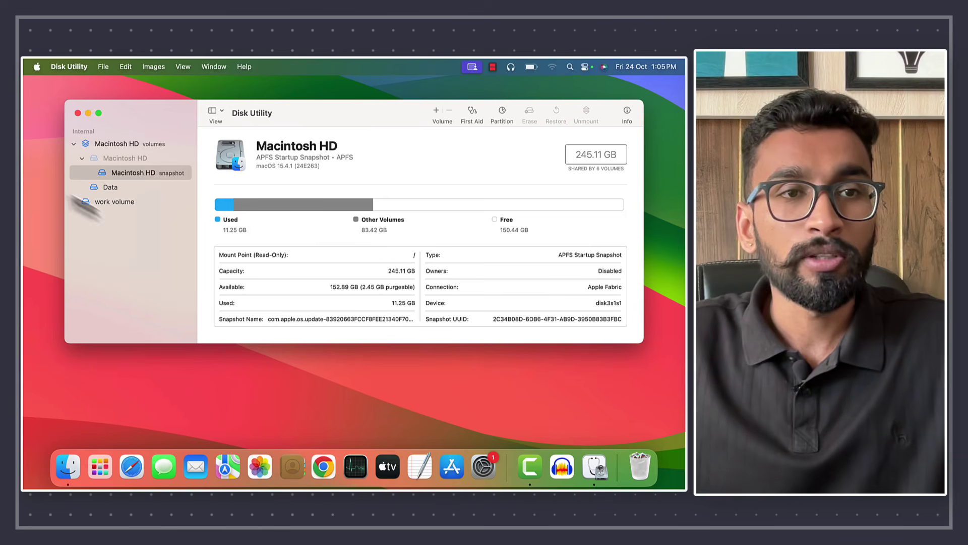
# Collapse the Macintosh HD group and compare its storage details with those of "work volume"
pyautogui.click(74, 145)
pyautogui.click(132, 146)
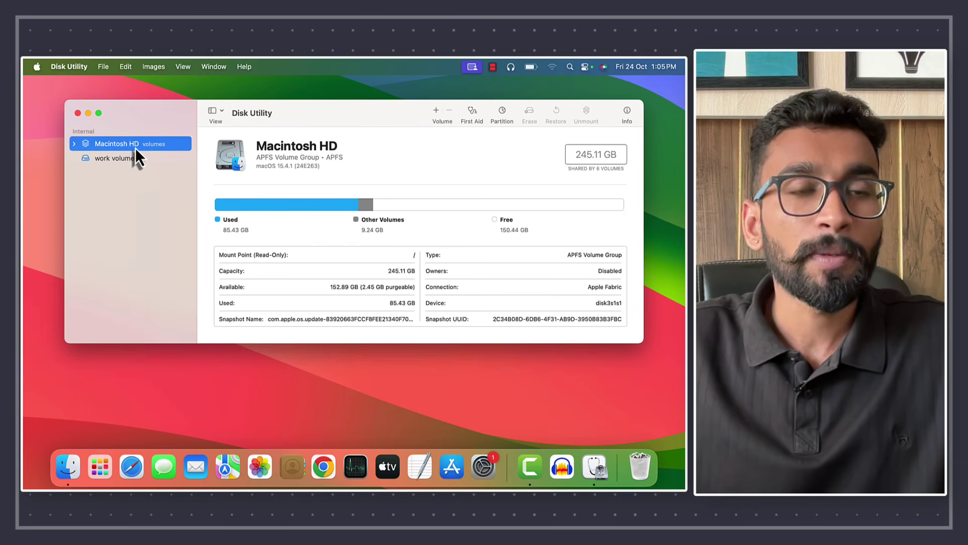
pyautogui.click(119, 162)
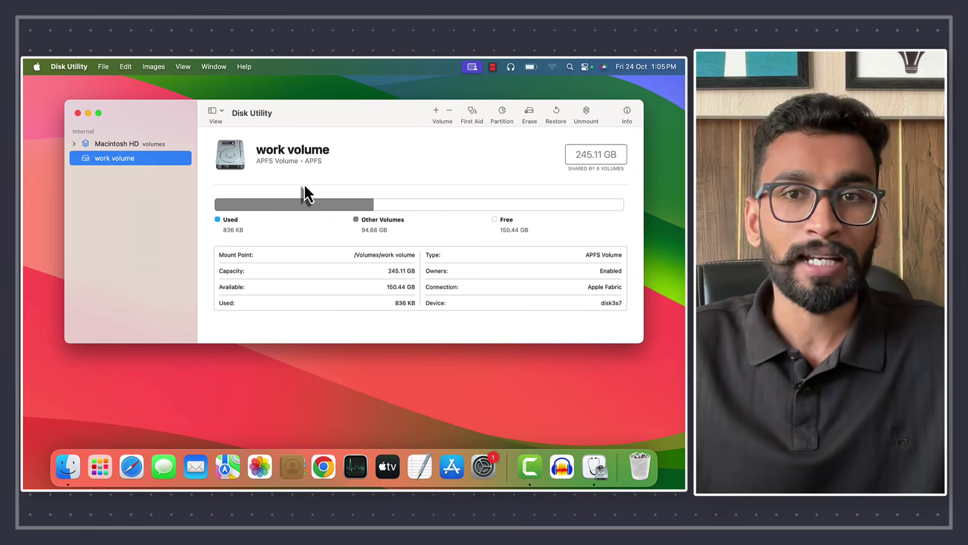
pyautogui.click(151, 145)
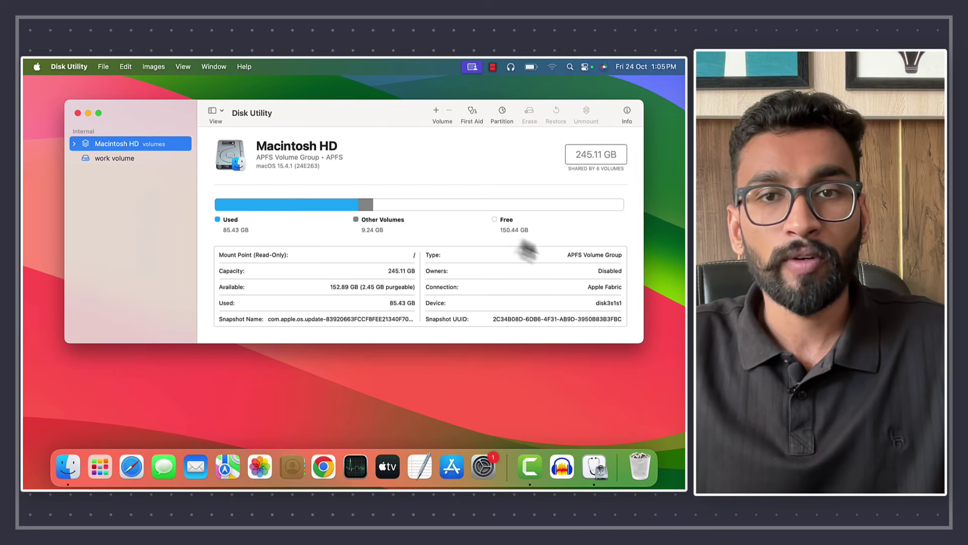
pyautogui.click(115, 159)
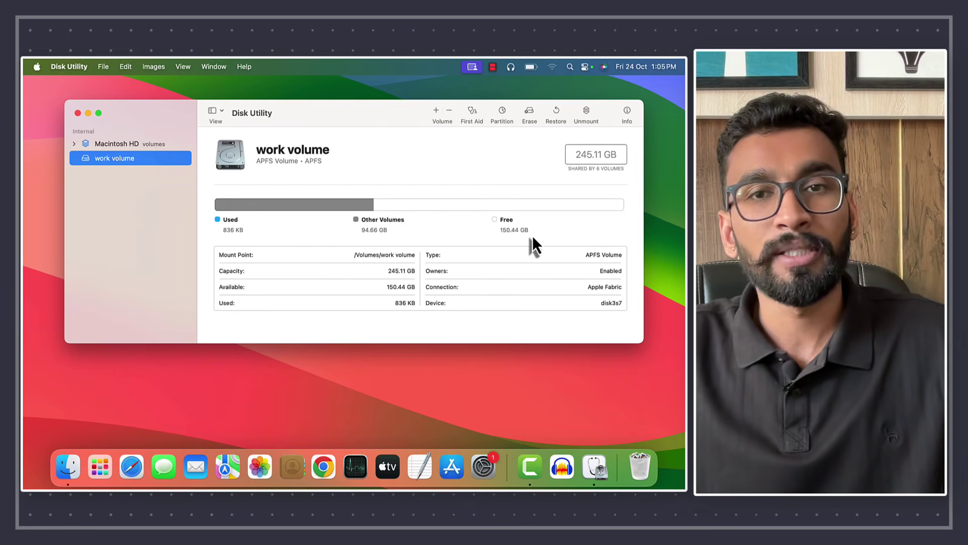
pyautogui.click(270, 150)
pyautogui.press('Return')
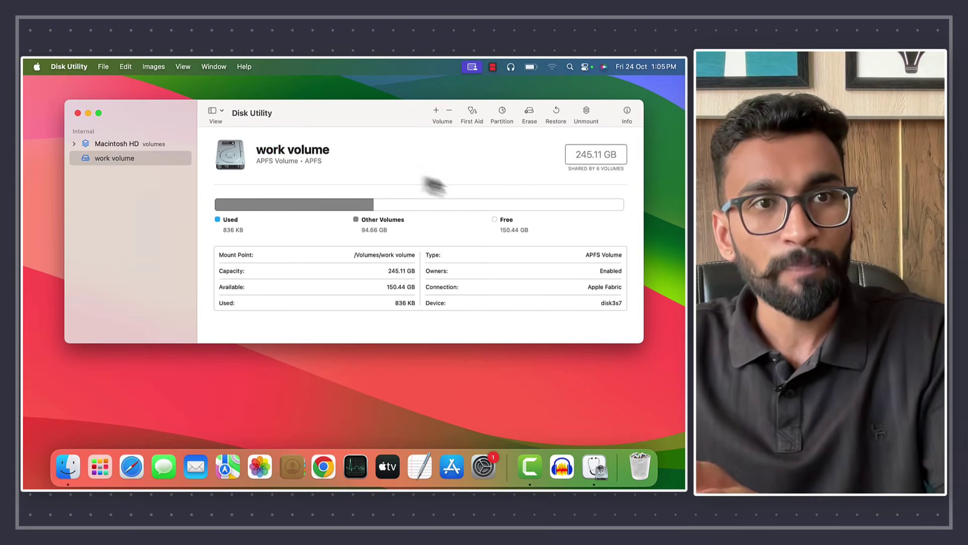
pyautogui.click(157, 144)
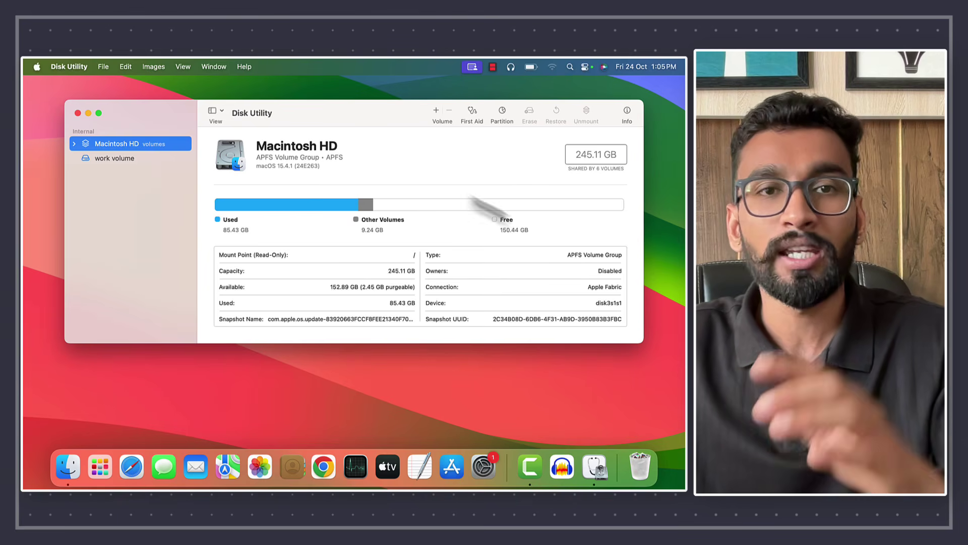
# Delete the APFS volume "work volume" from the internal storage and dismiss the completion dialog
pyautogui.click(131, 160)
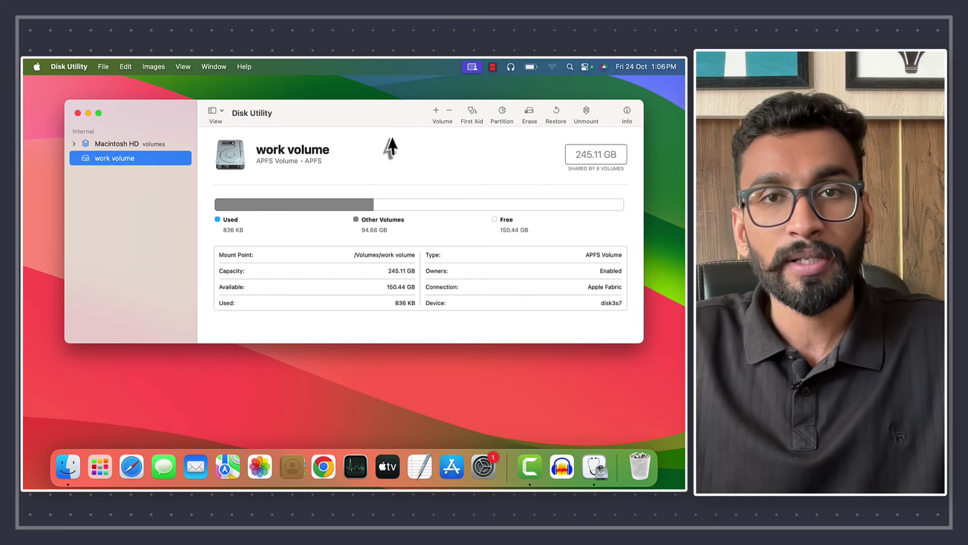
pyautogui.click(449, 111)
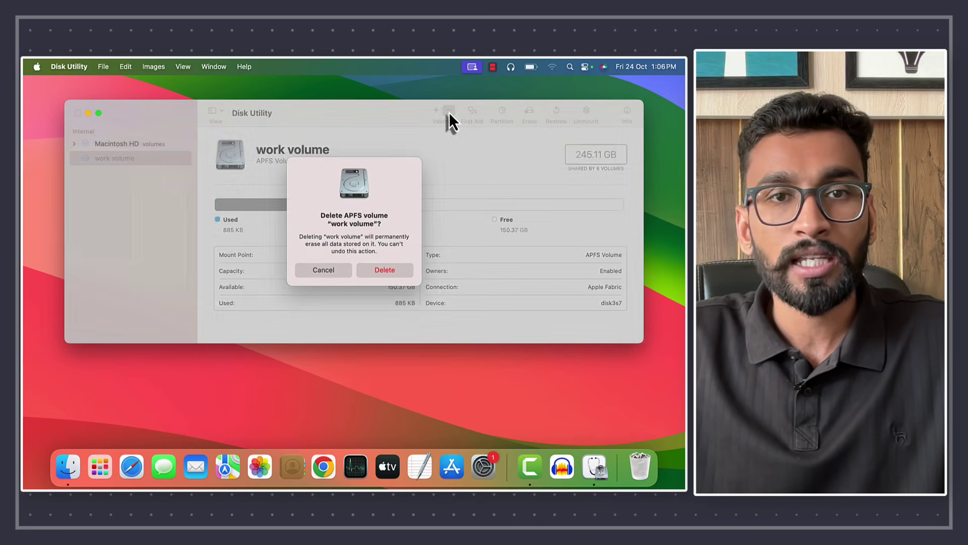
pyautogui.click(385, 270)
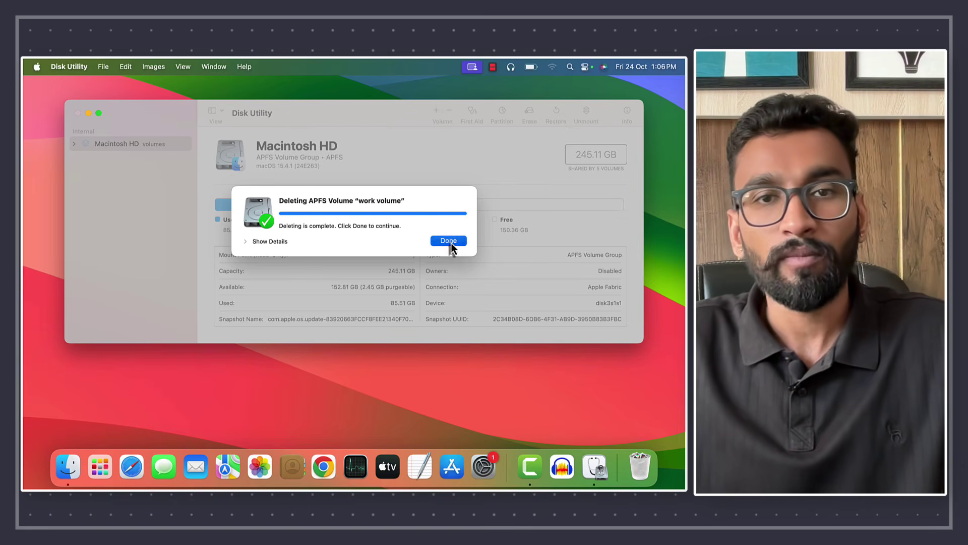
pyautogui.click(451, 244)
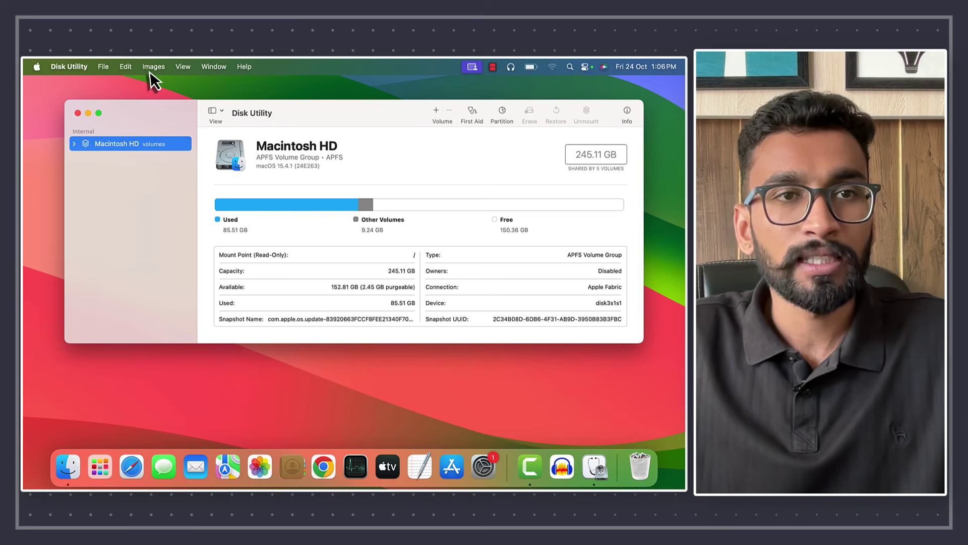
# Switch to Finder and check which drives are listed in the Computer location, closing the window when done
pyautogui.press('super+q')
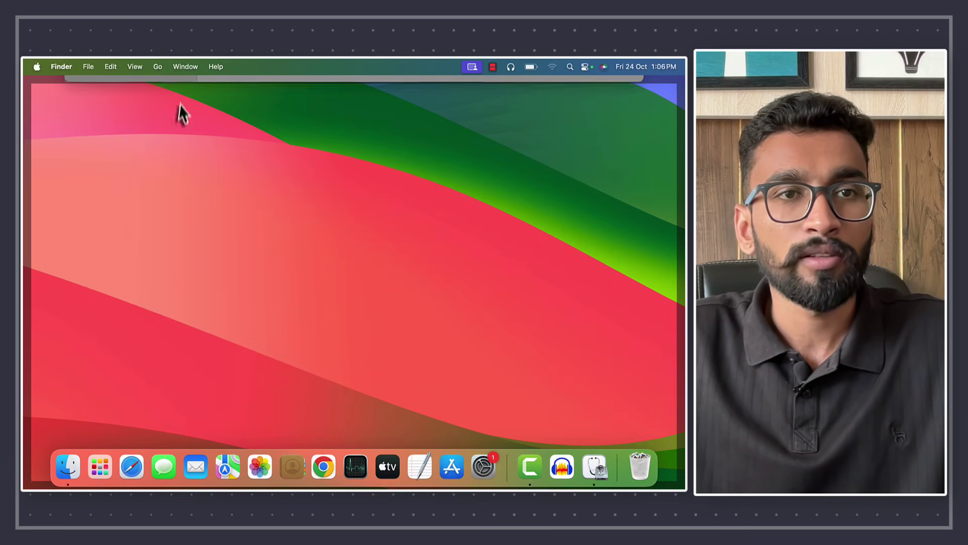
pyautogui.click(156, 68)
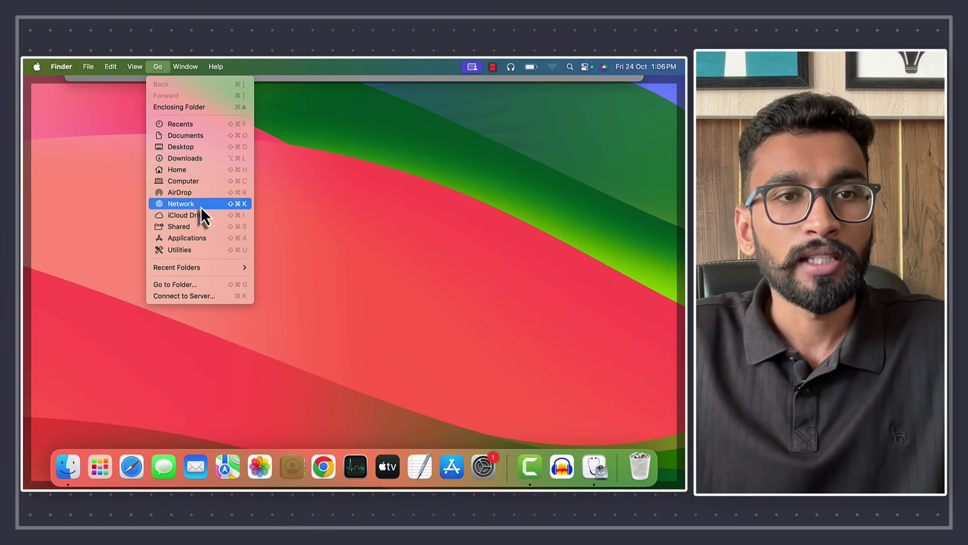
pyautogui.click(185, 183)
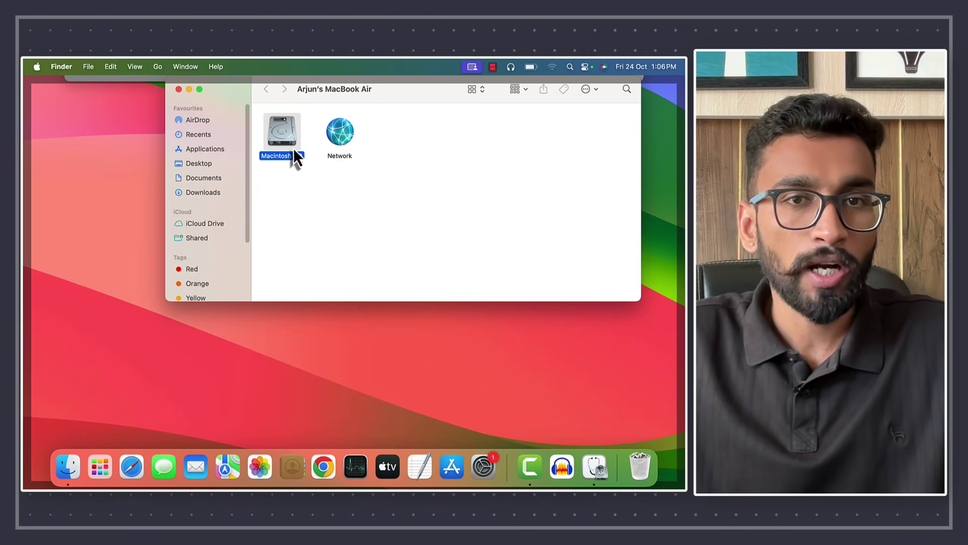
pyautogui.moveTo(372, 114); pyautogui.dragTo(422, 162)
pyautogui.press('super+w')
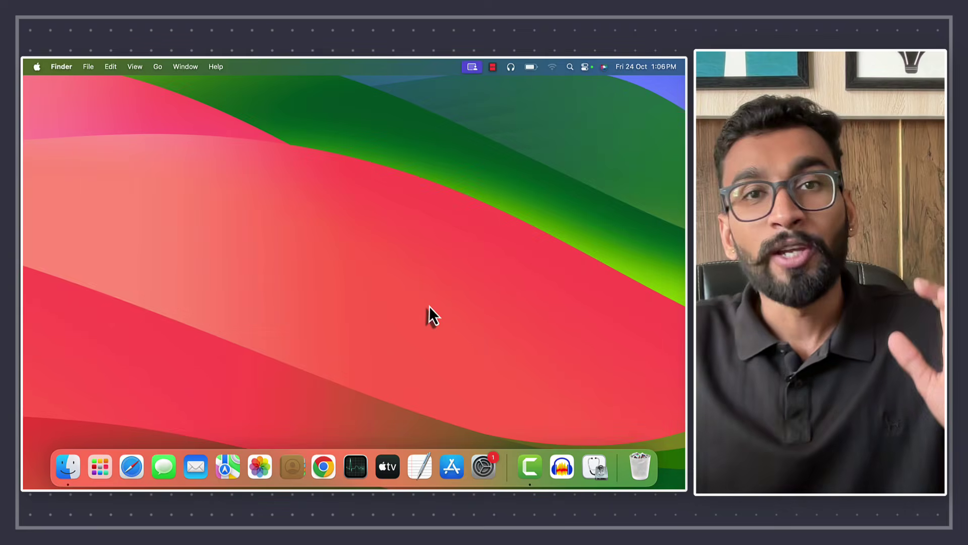